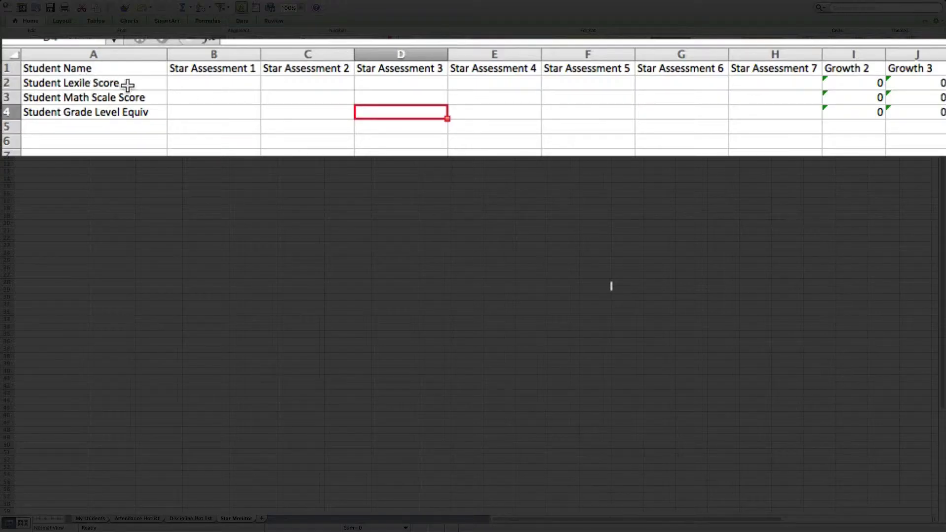
Enter Lexile scores 650, 675, 680 and 900 in the Star Assessment 1–4 cells
{"action": "left_click", "coordinate": [202, 85]}
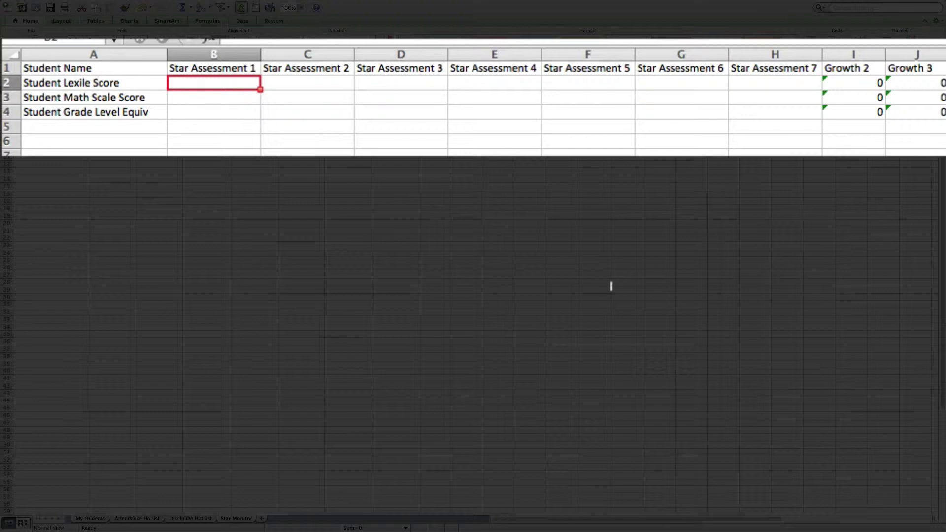
{"action": "type", "text": "650"}
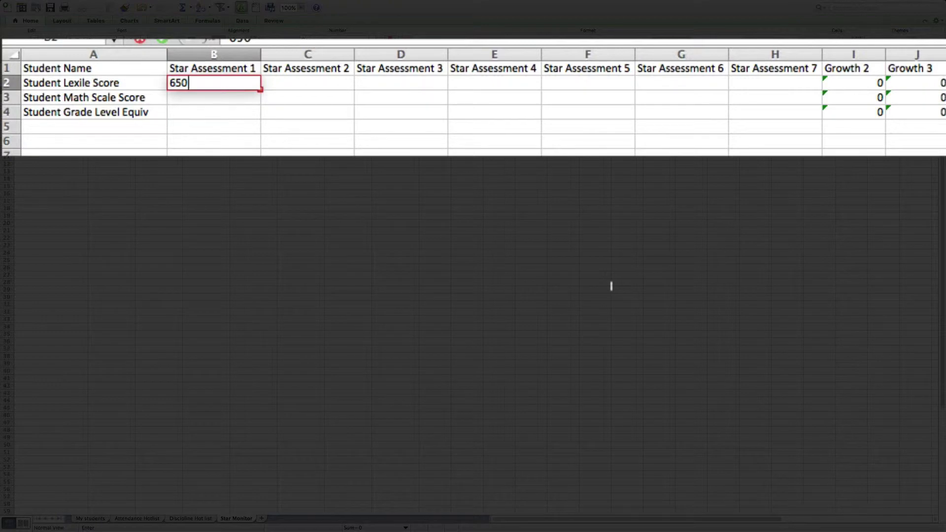
{"action": "left_click", "coordinate": [214, 101]}
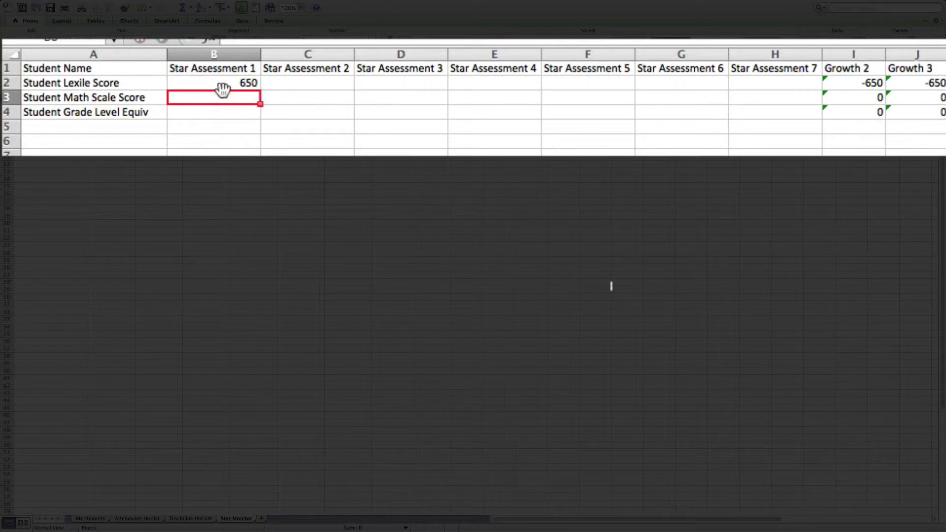
{"action": "left_click", "coordinate": [311, 87]}
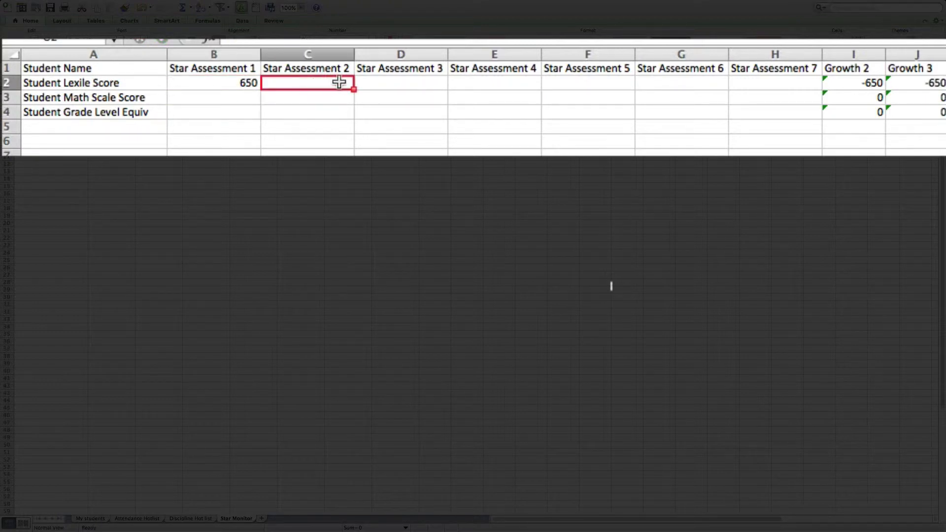
{"action": "type", "text": "67"}
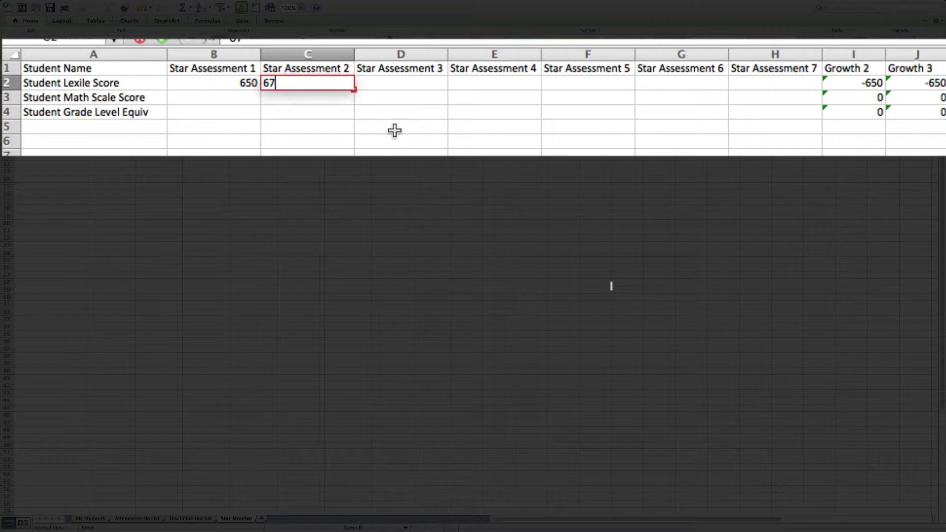
{"action": "type", "text": "5"}
{"action": "left_click", "coordinate": [370, 126]}
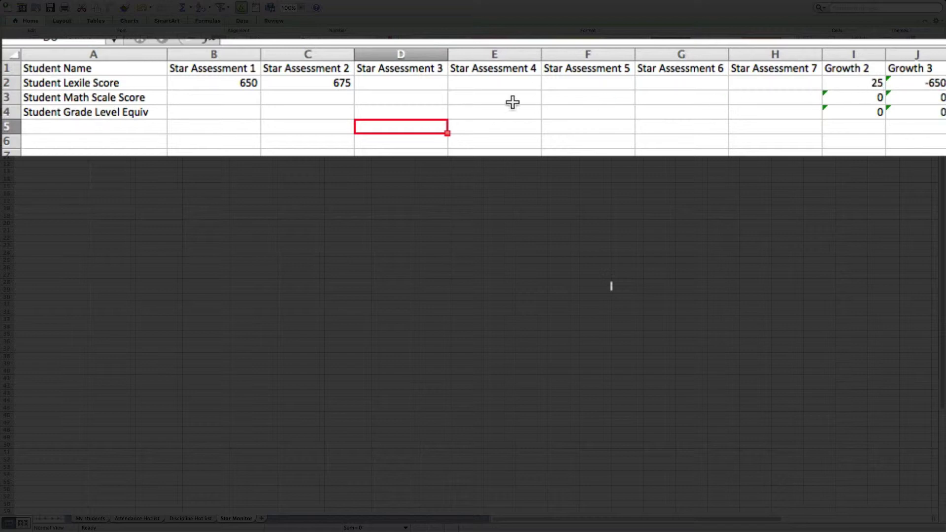
{"action": "left_click", "coordinate": [424, 85]}
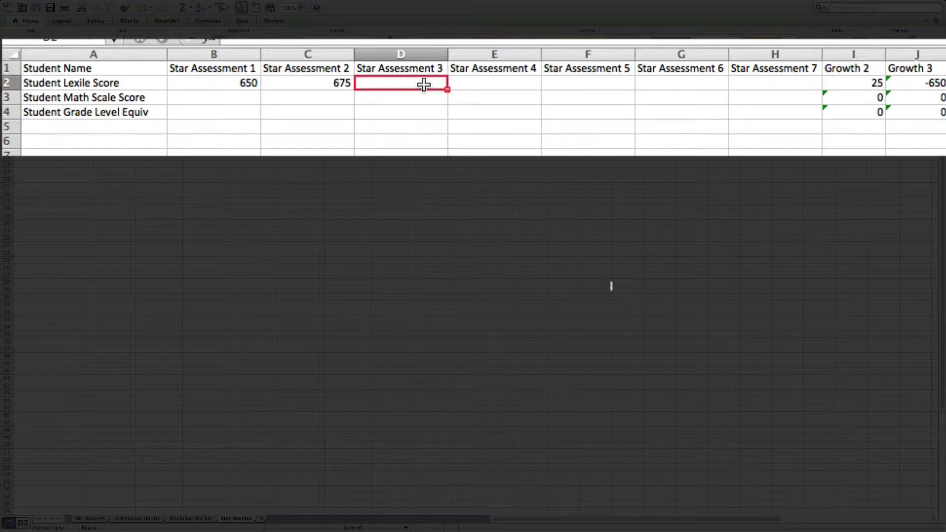
{"action": "type", "text": "68"}
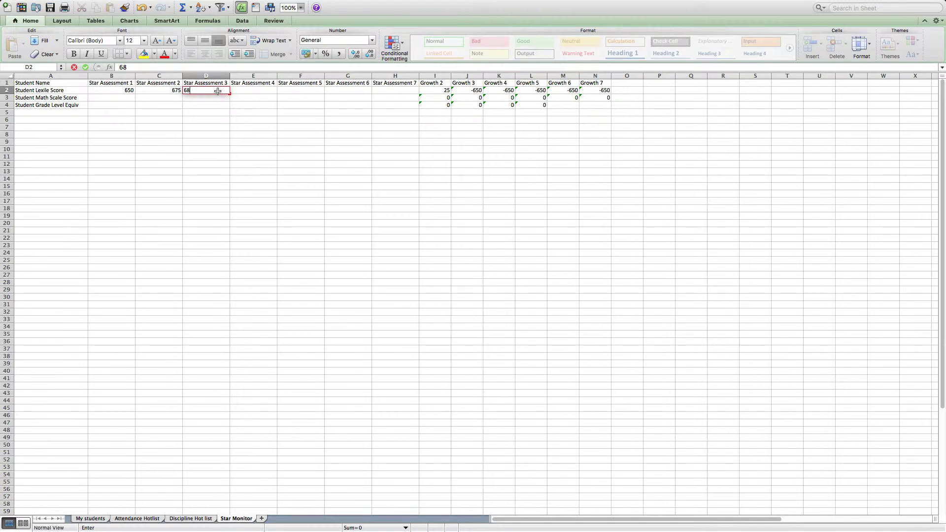
{"action": "type", "text": "0"}
{"action": "left_click", "coordinate": [247, 92]}
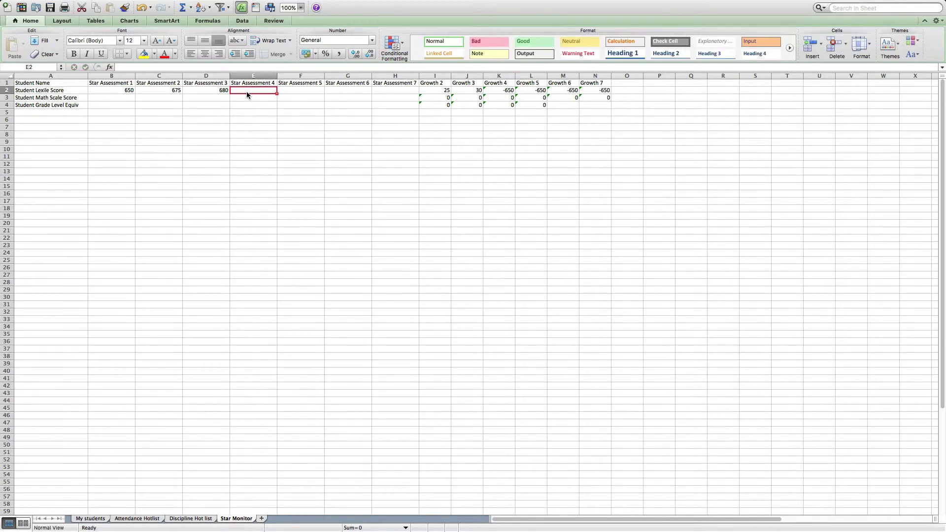
{"action": "type", "text": "900"}
{"action": "left_click_drag", "start_coordinate": [249, 112], "coordinate": [249, 130]}
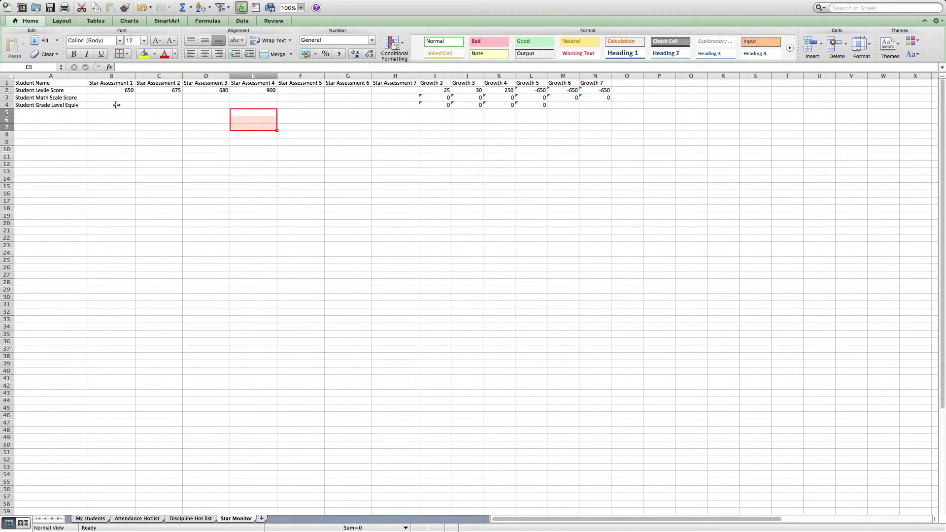
Enter grade-level equivalents 5.3 and 6.1 for Star Assessments 1 and 2
{"action": "left_click", "coordinate": [97, 108]}
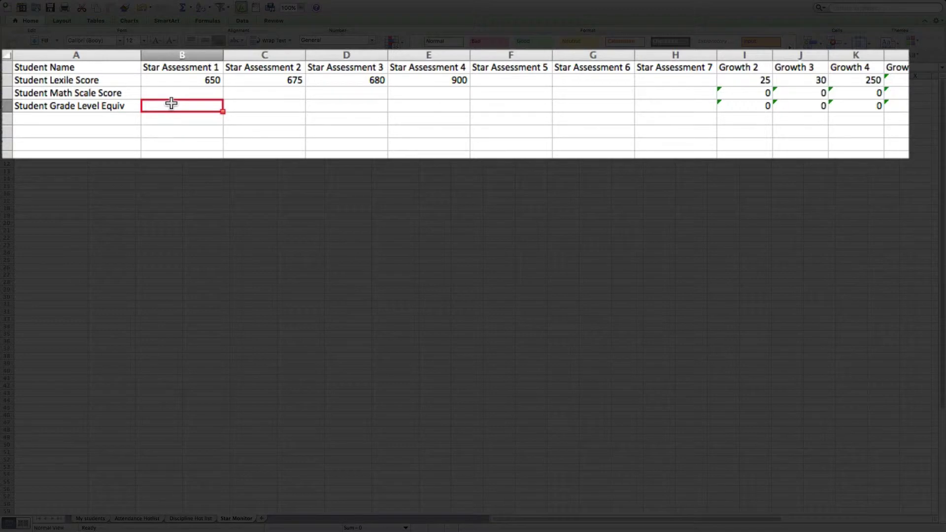
{"action": "type", "text": "5."}
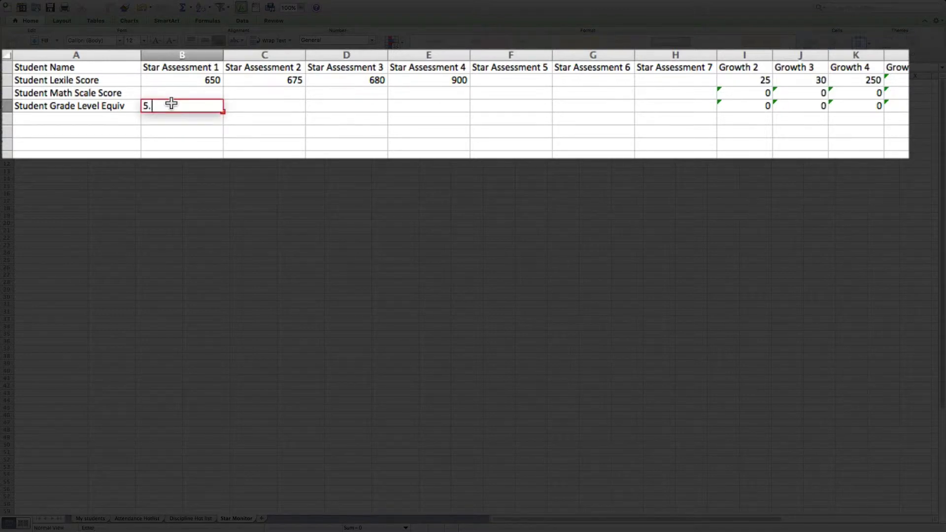
{"action": "type", "text": "3"}
{"action": "left_click", "coordinate": [170, 120]}
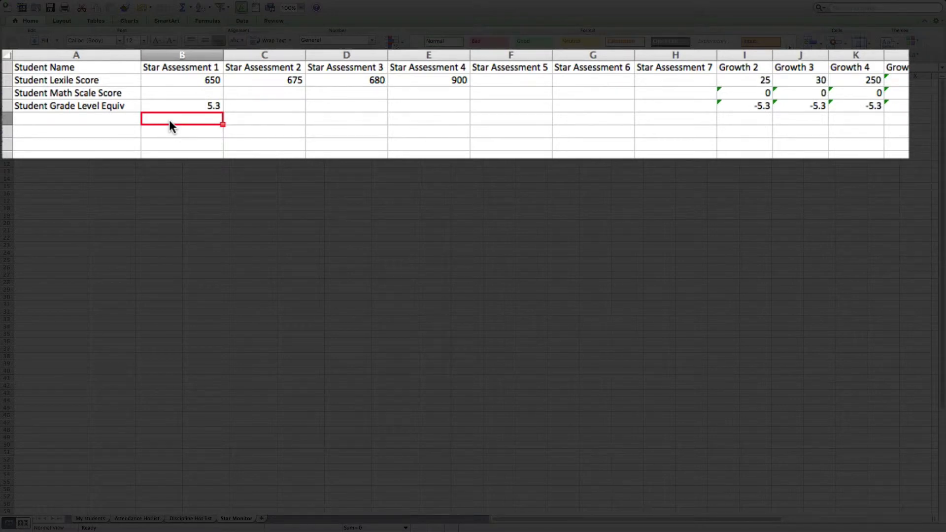
{"action": "left_click", "coordinate": [252, 108]}
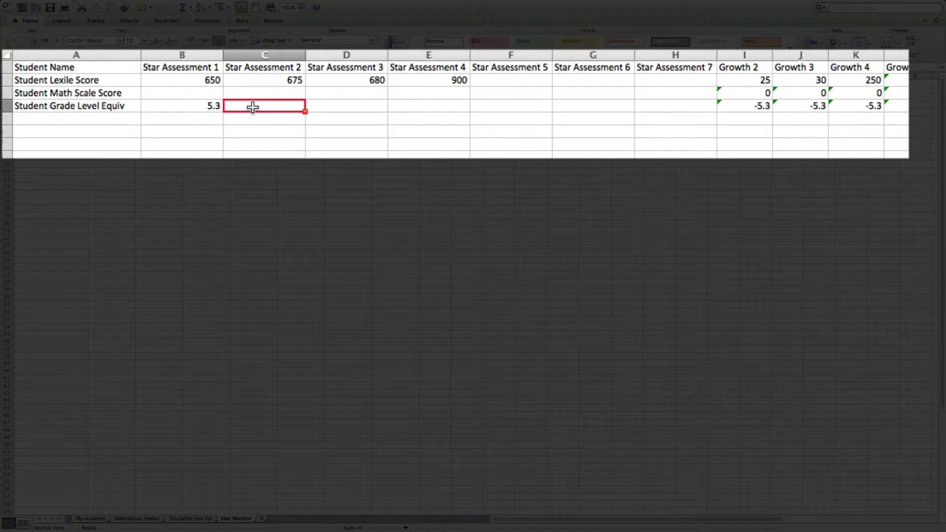
{"action": "type", "text": "6."}
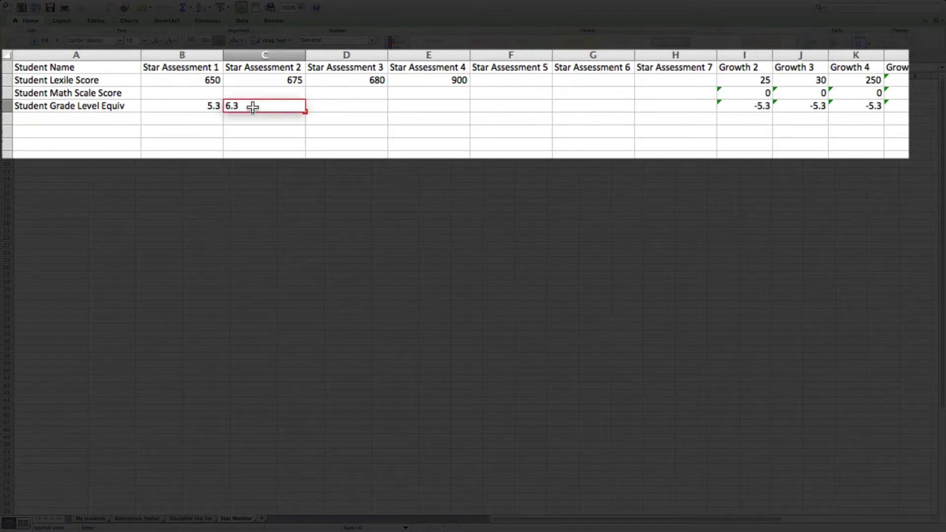
{"action": "type", "text": "1"}
{"action": "left_click", "coordinate": [254, 130]}
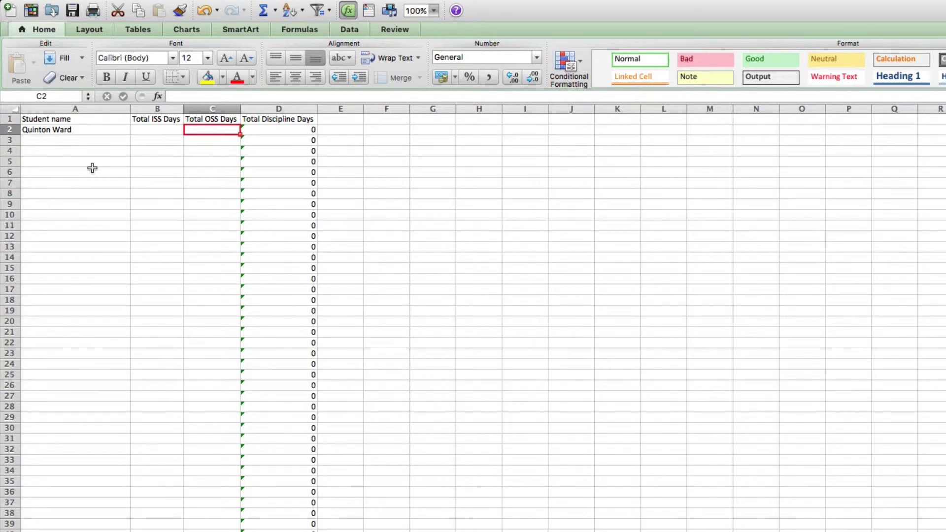
Record 3 Total ISS Days and 2 OSS days for the student
{"action": "left_click", "coordinate": [134, 129]}
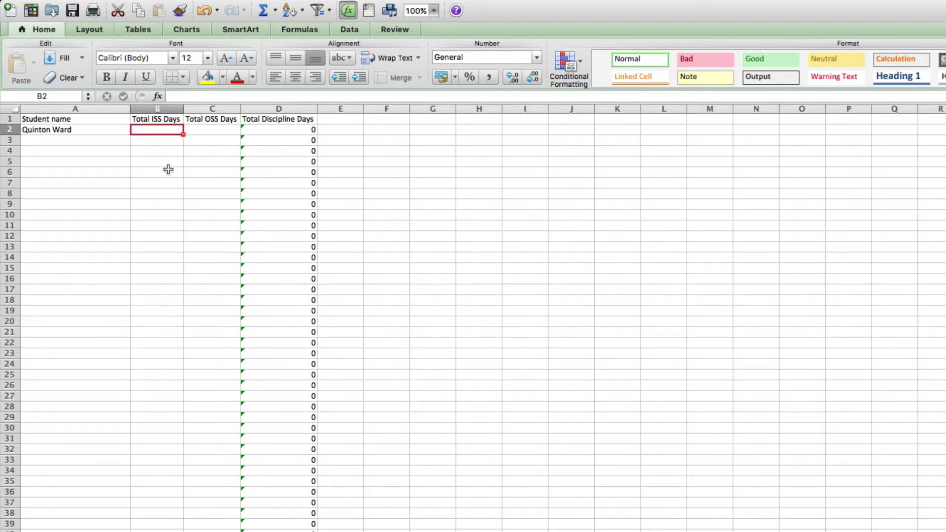
{"action": "type", "text": "3"}
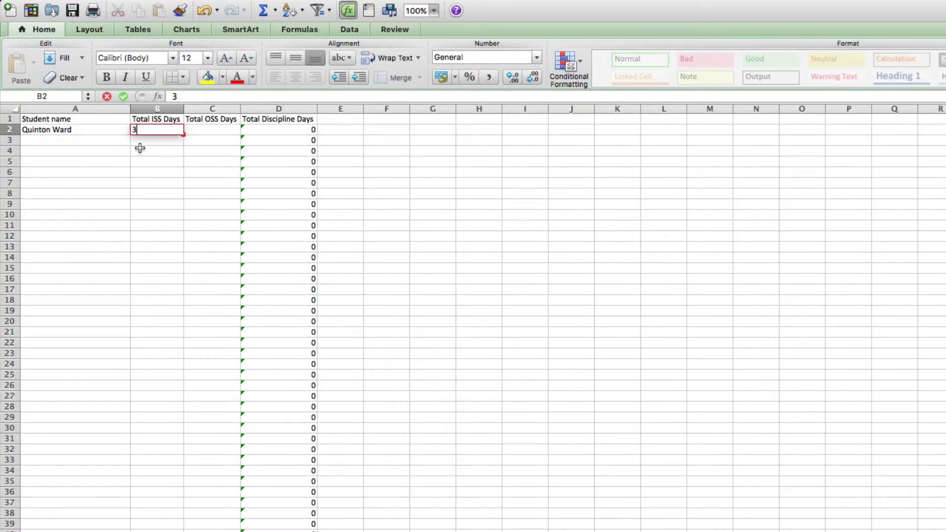
{"action": "left_click", "coordinate": [214, 131]}
{"action": "type", "text": "2"}
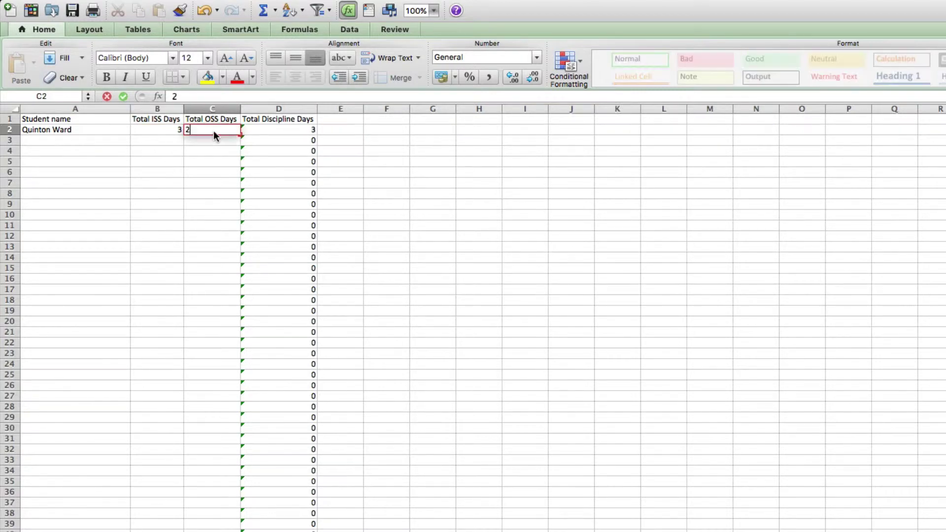
{"action": "left_click", "coordinate": [102, 160]}
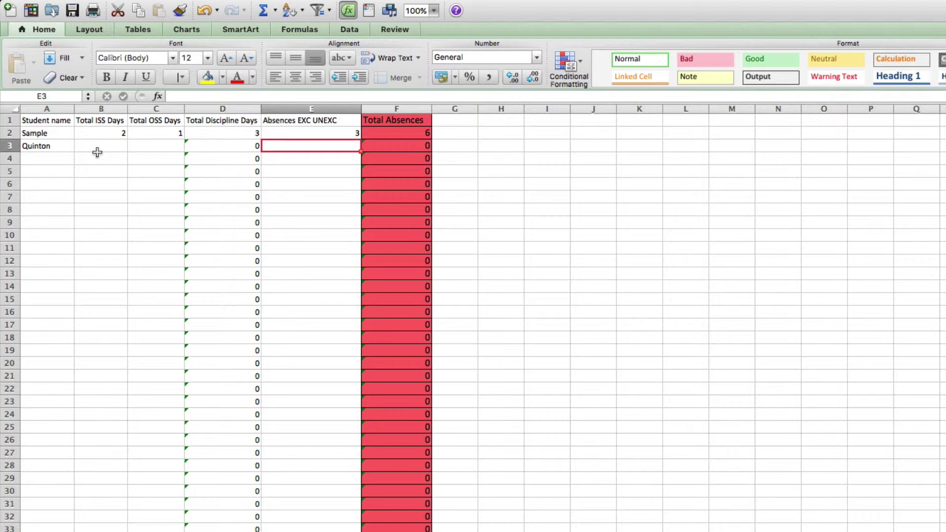
Give the second student 3 ISS days, 1 OSS day and 3 absences
{"action": "left_click", "coordinate": [101, 148]}
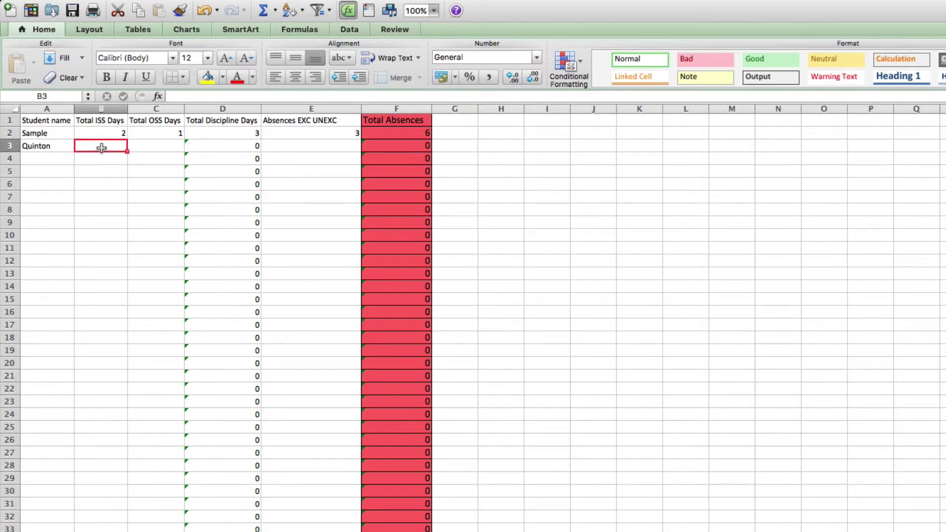
{"action": "type", "text": "3"}
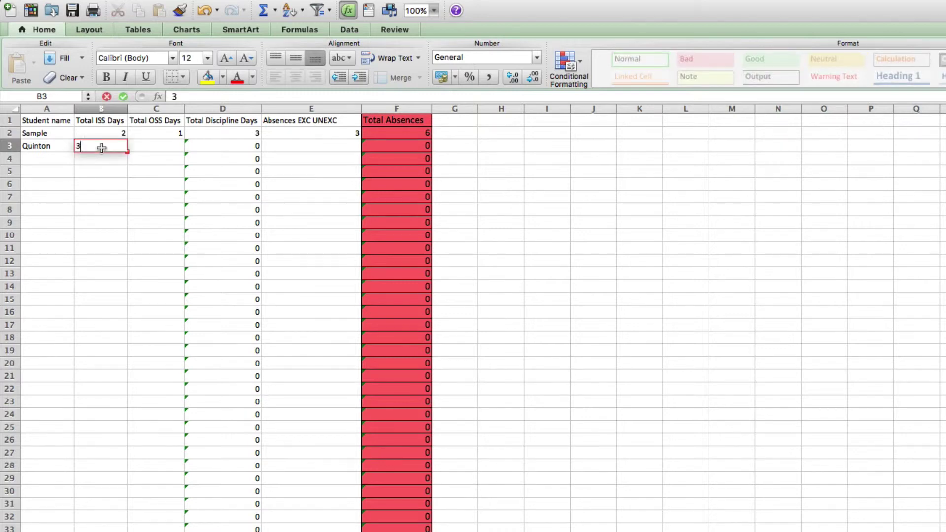
{"action": "left_click", "coordinate": [158, 146]}
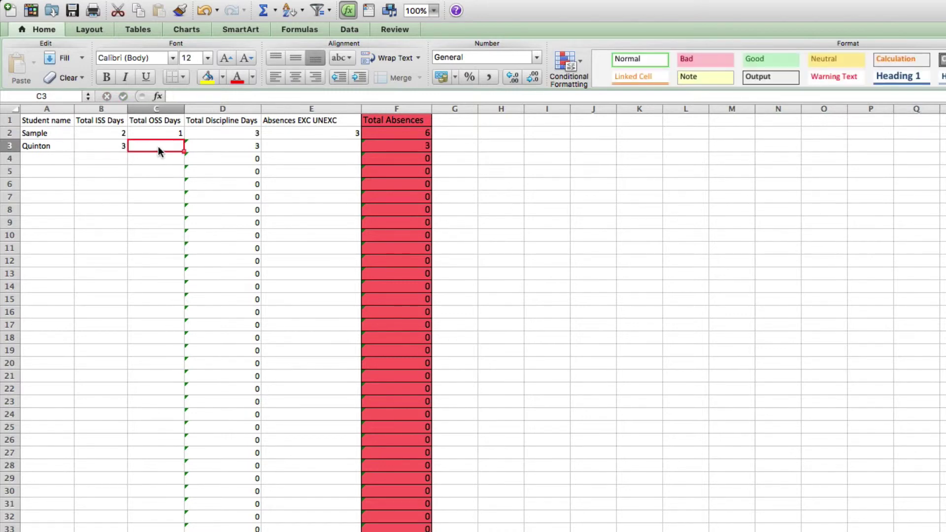
{"action": "type", "text": "1"}
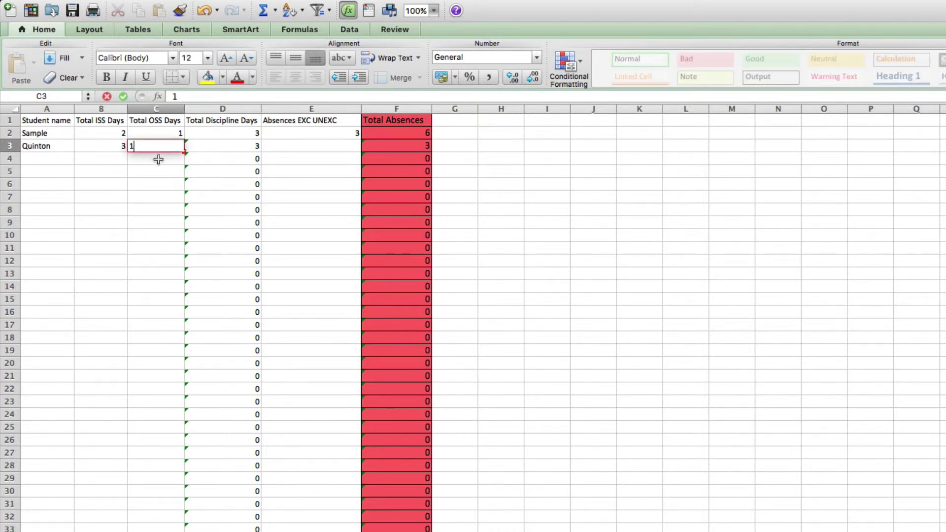
{"action": "left_click", "coordinate": [158, 160]}
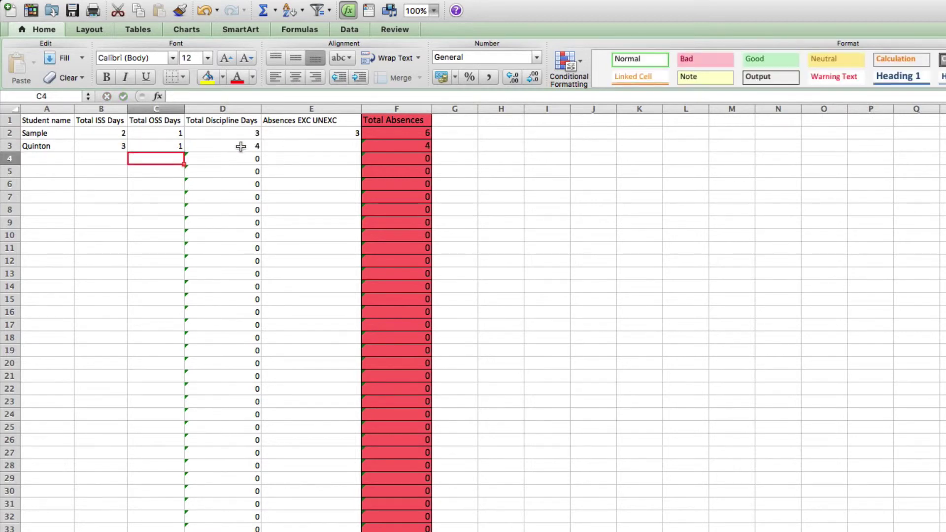
{"action": "left_click", "coordinate": [283, 145]}
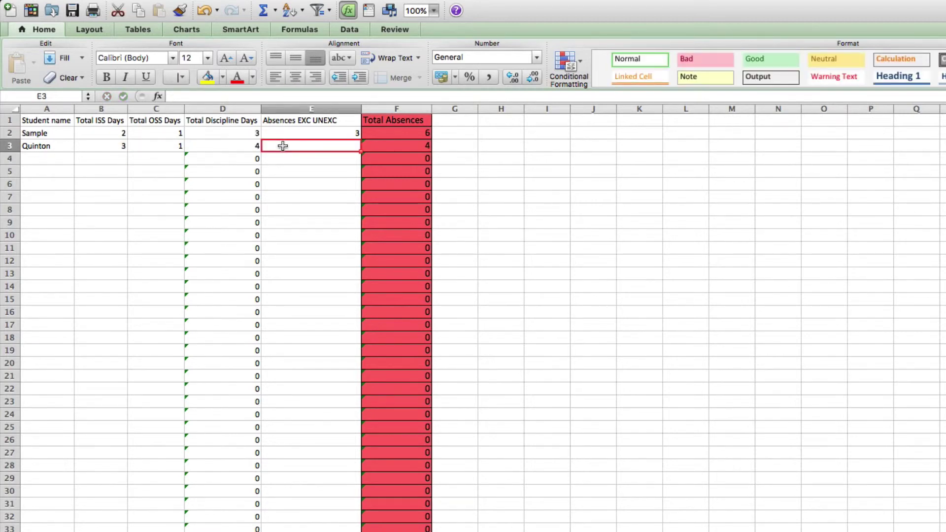
{"action": "type", "text": "3"}
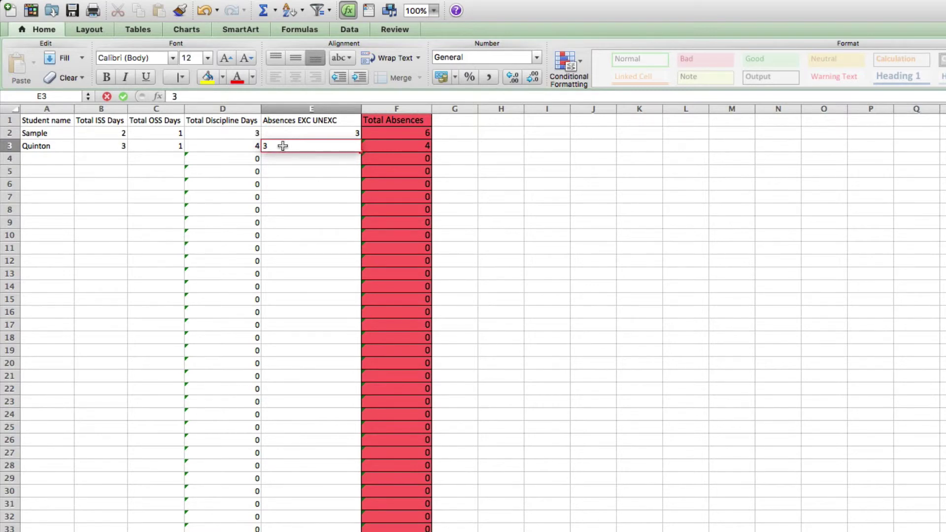
{"action": "left_click", "coordinate": [282, 158]}
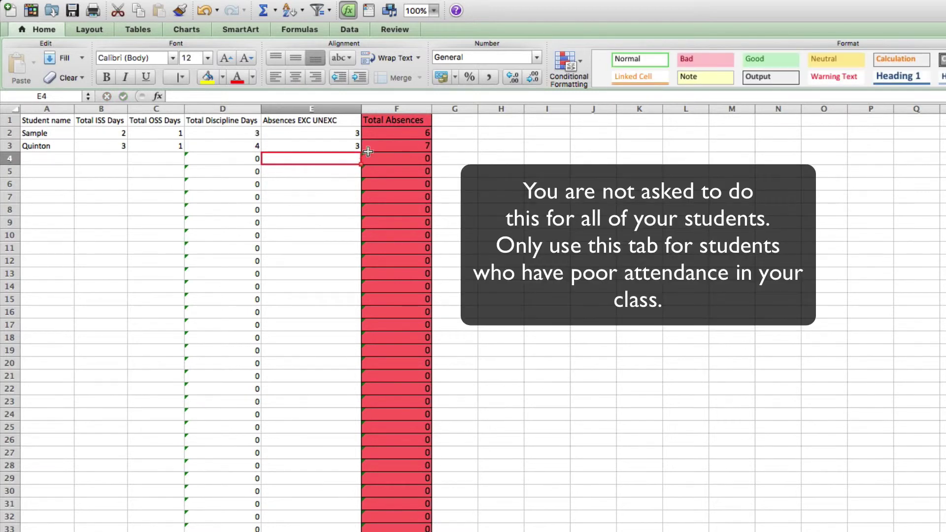